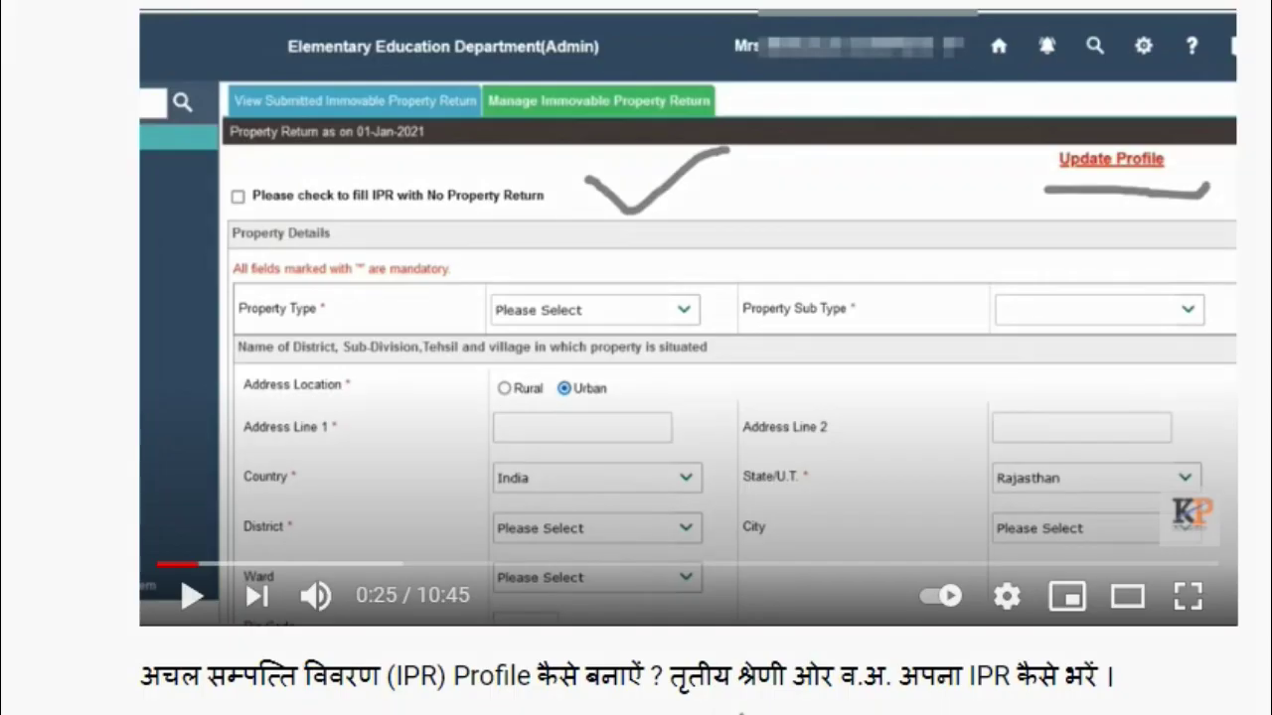
drag(160, 698, 353, 705)
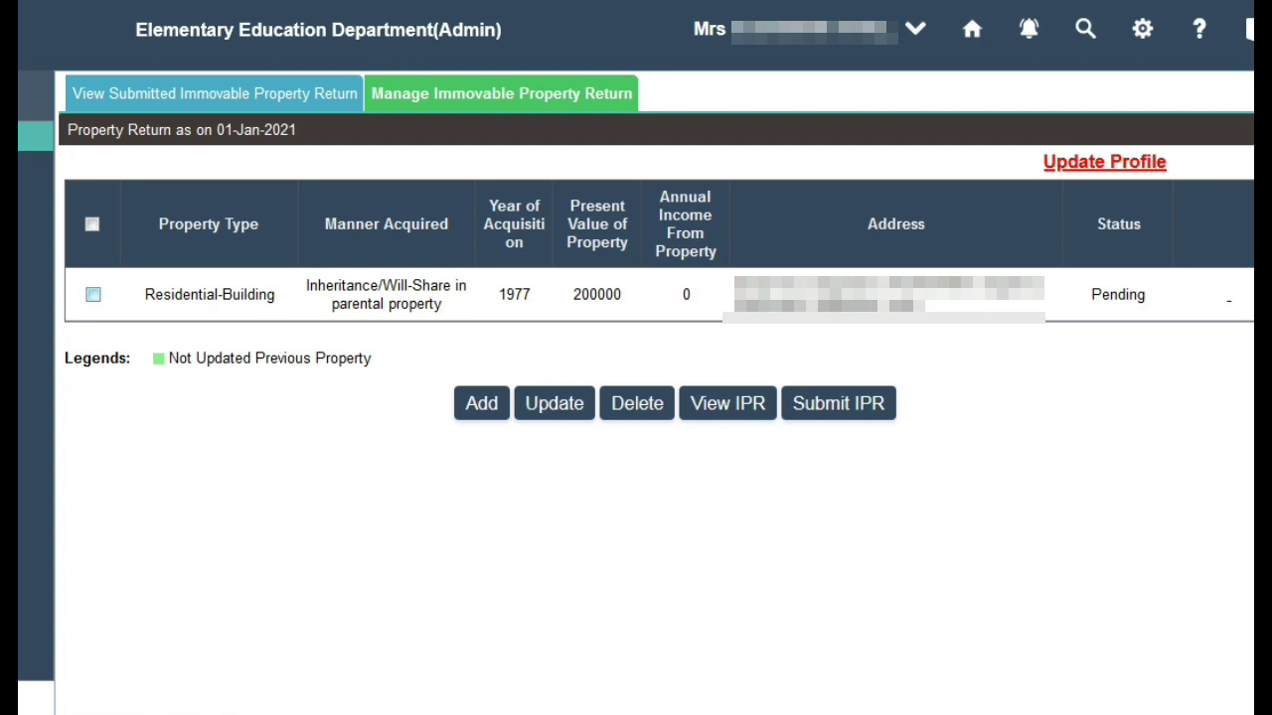
- Select the pending Residential-Building property record and open its details for updating
click(93, 294)
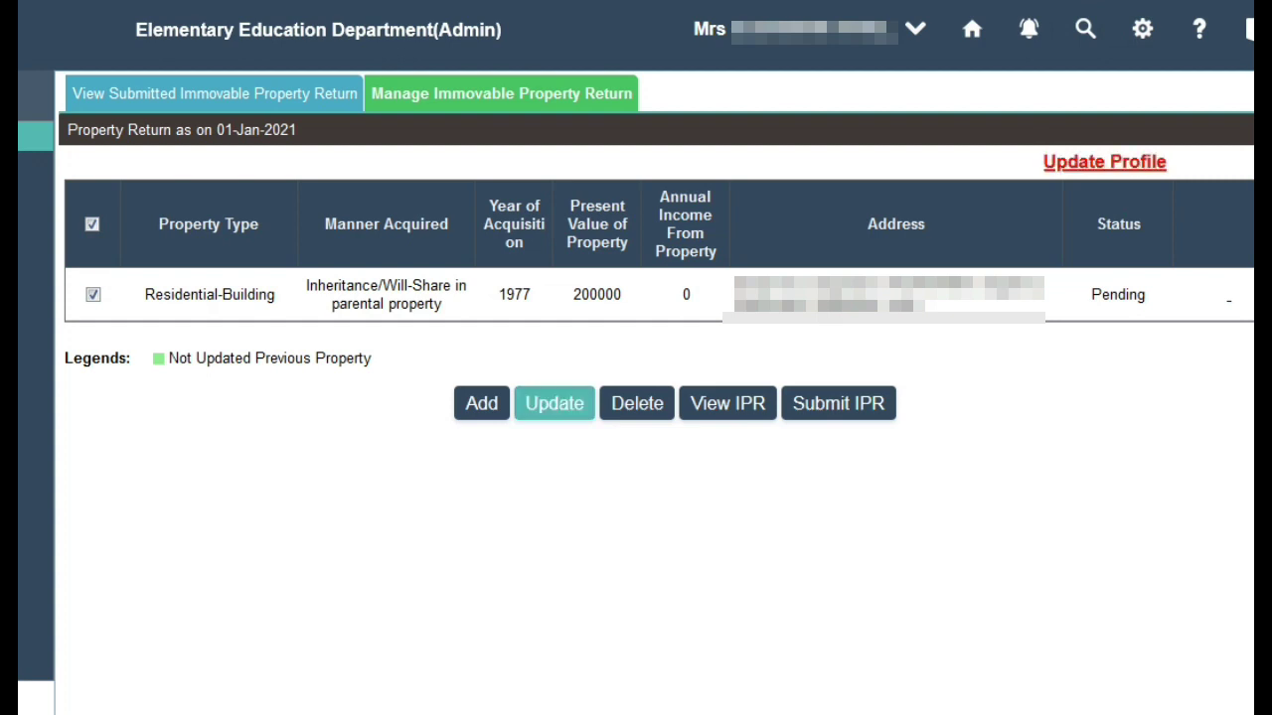
click(554, 403)
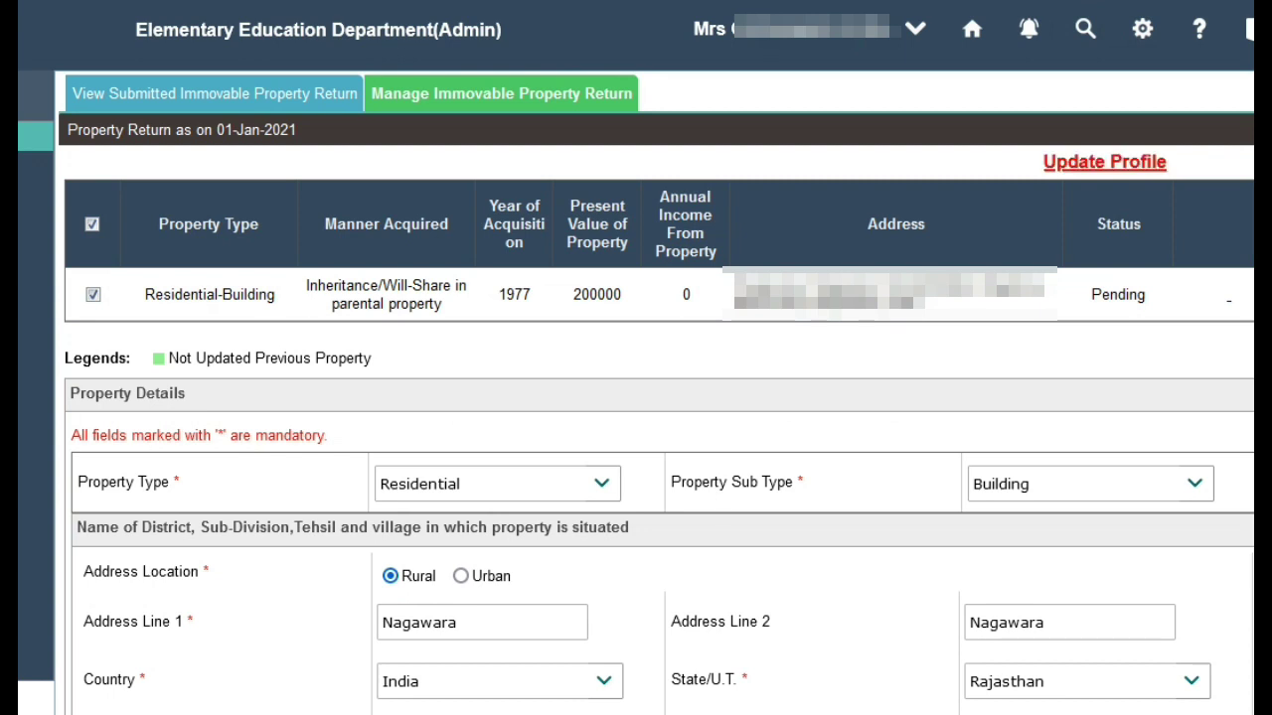
scroll(656, 417, down, 1)
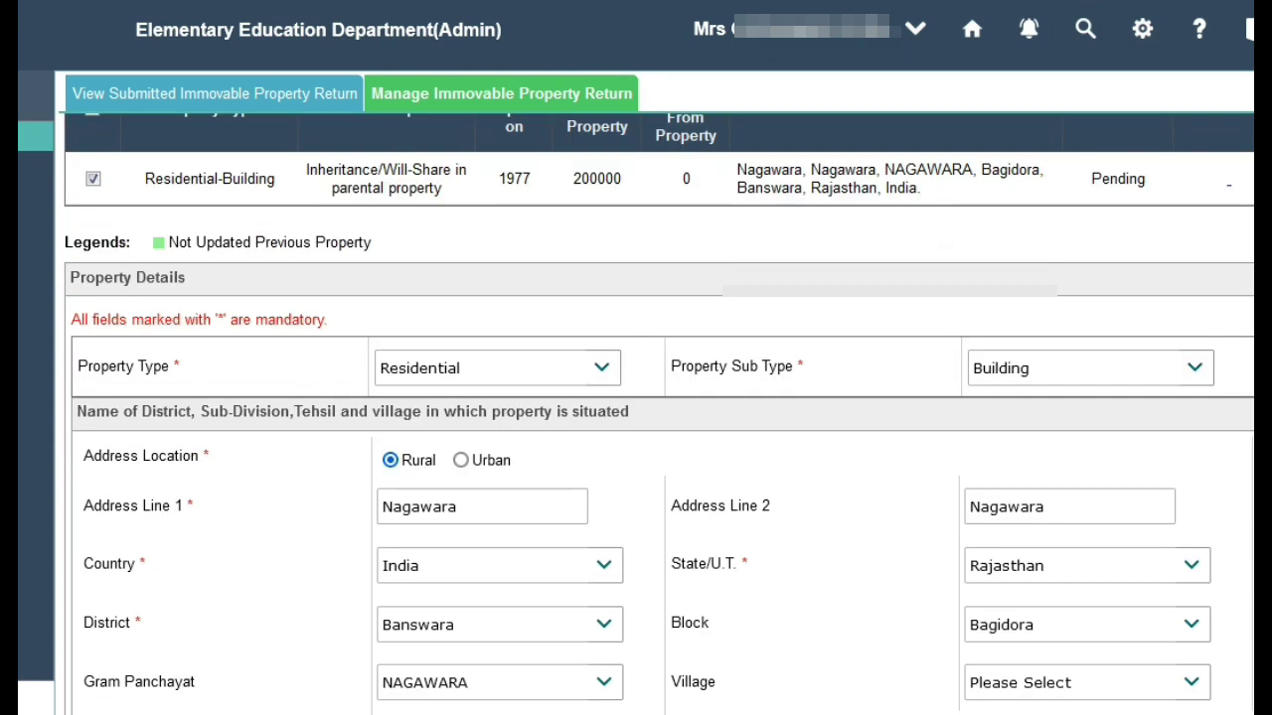
- Choose Residential as the property type in the property details
click(497, 368)
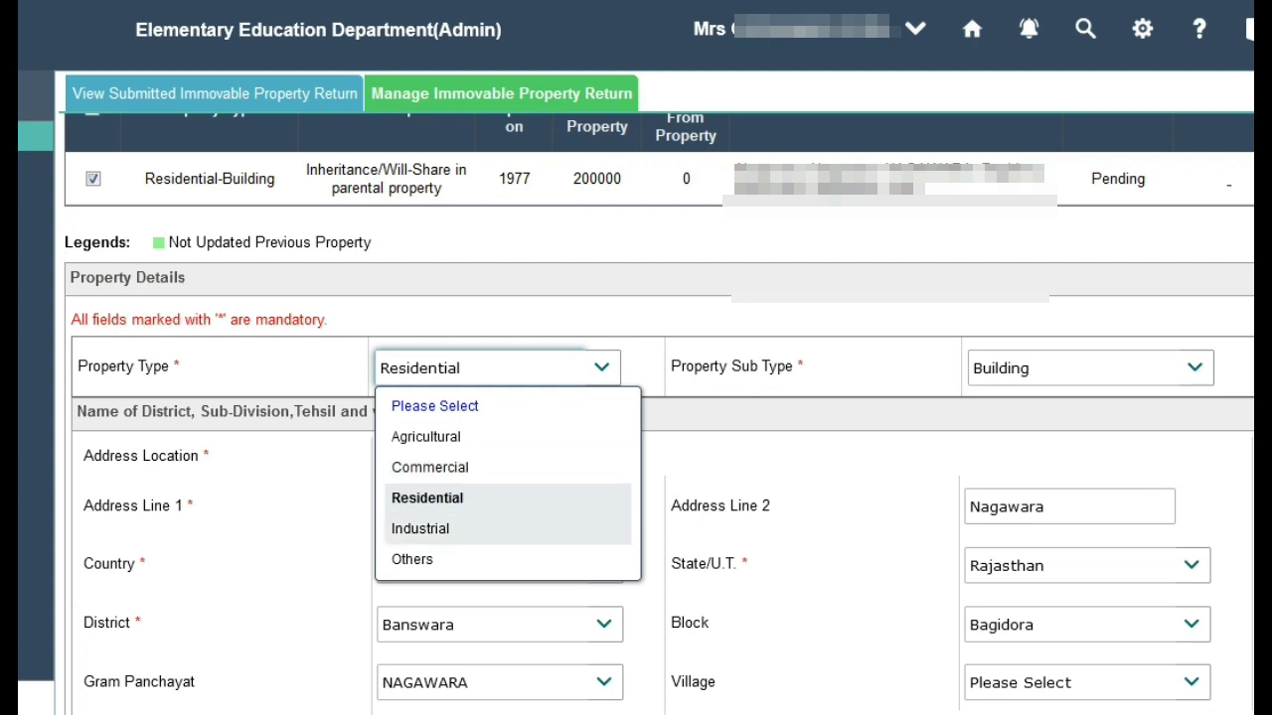
click(460, 497)
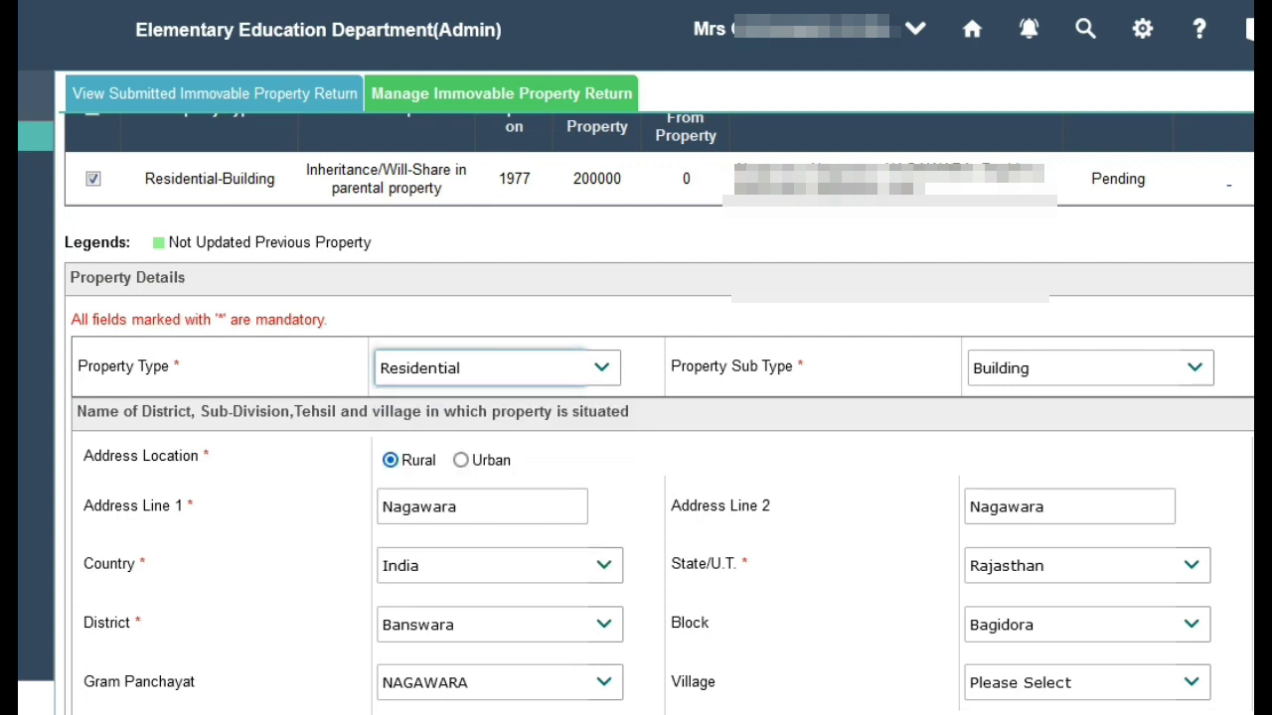
click(486, 368)
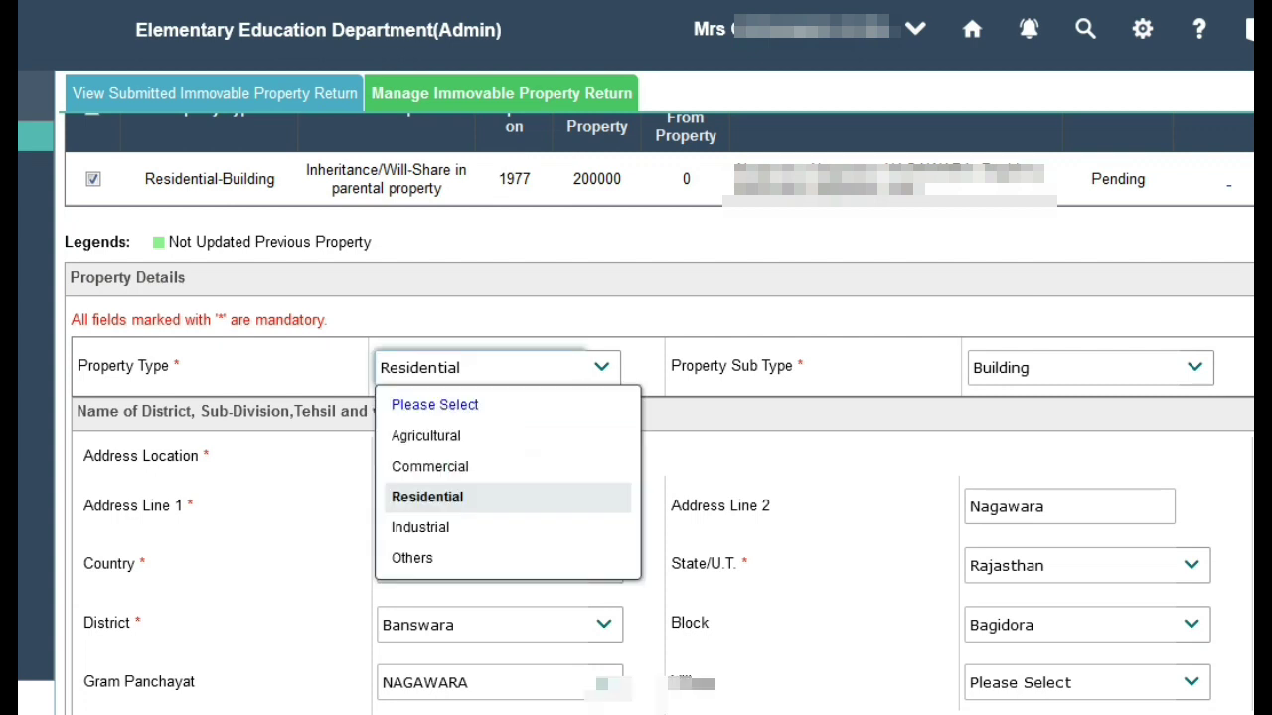
key(Return)
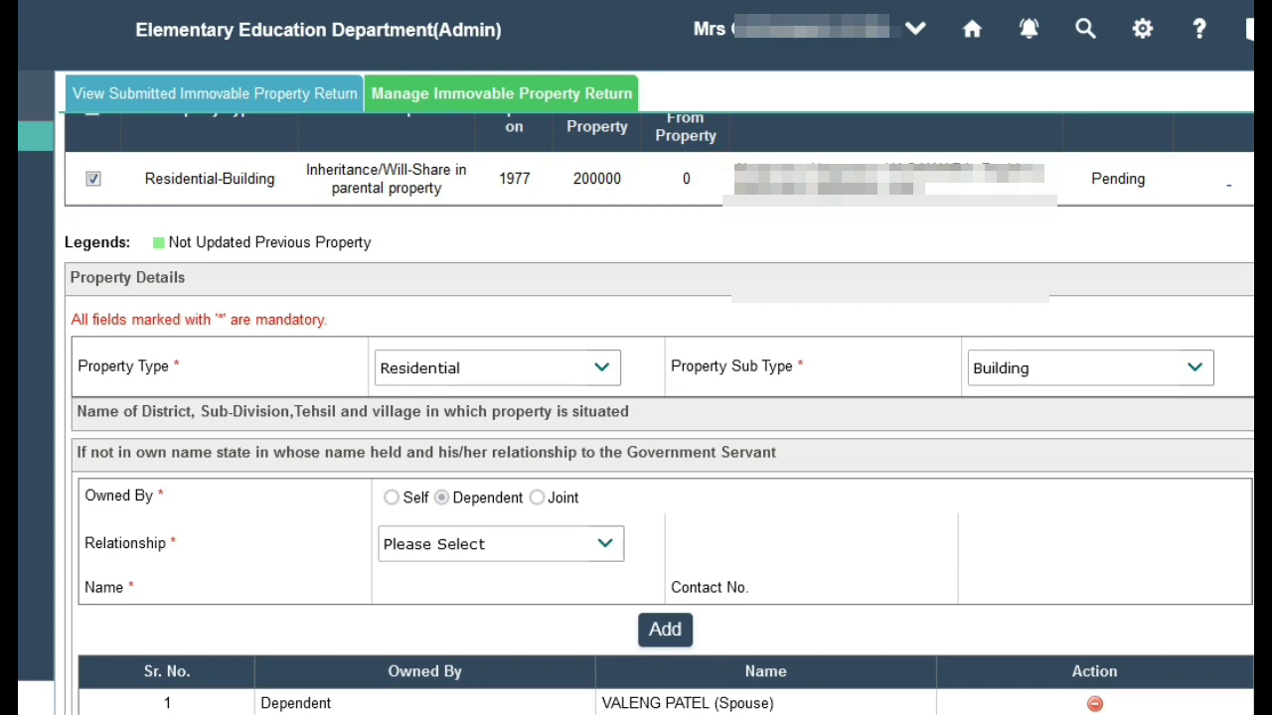
- Examine the relationship options offered for the property's dependent owner, without choosing one
scroll(659, 414, down, 2)
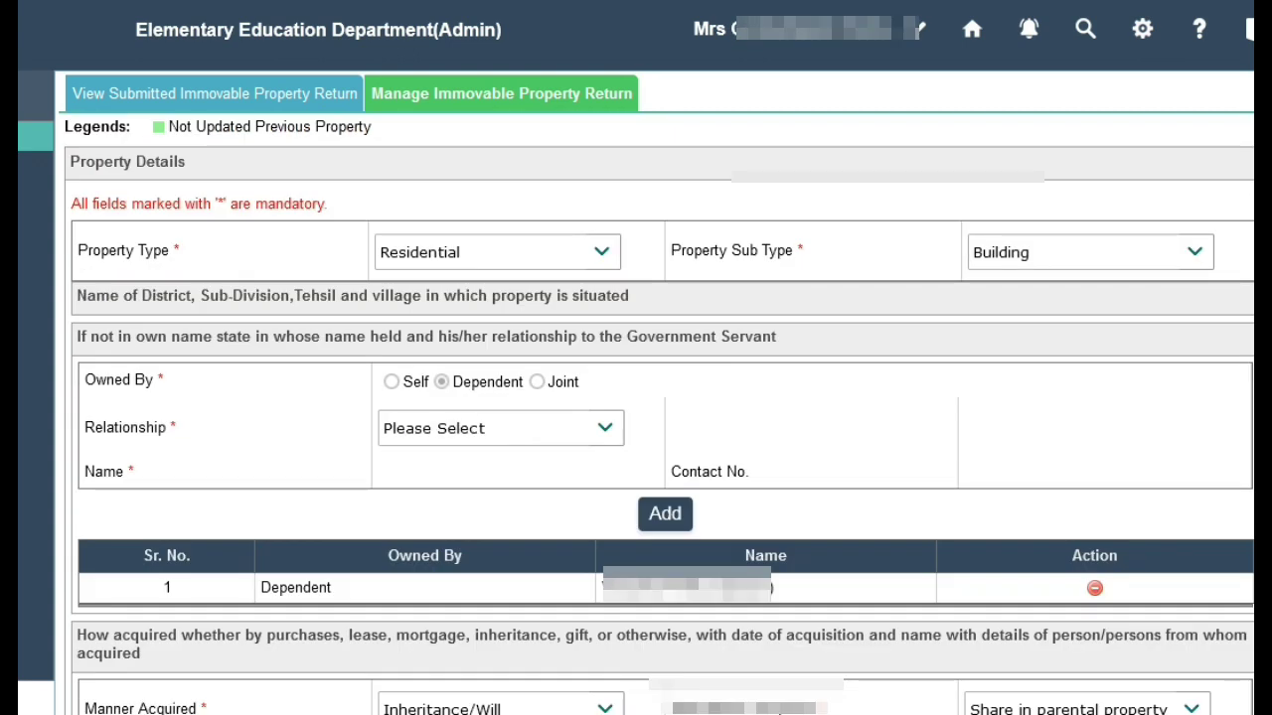
click(501, 429)
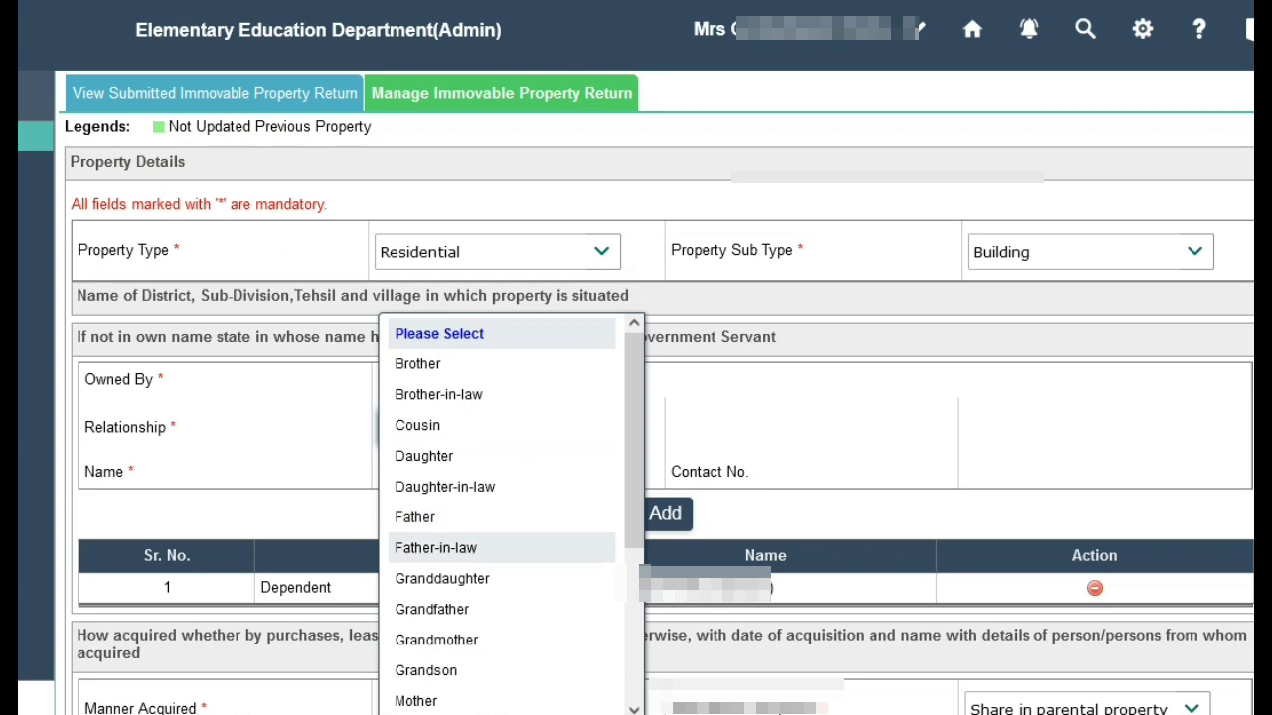
scroll(502, 512, down, 3)
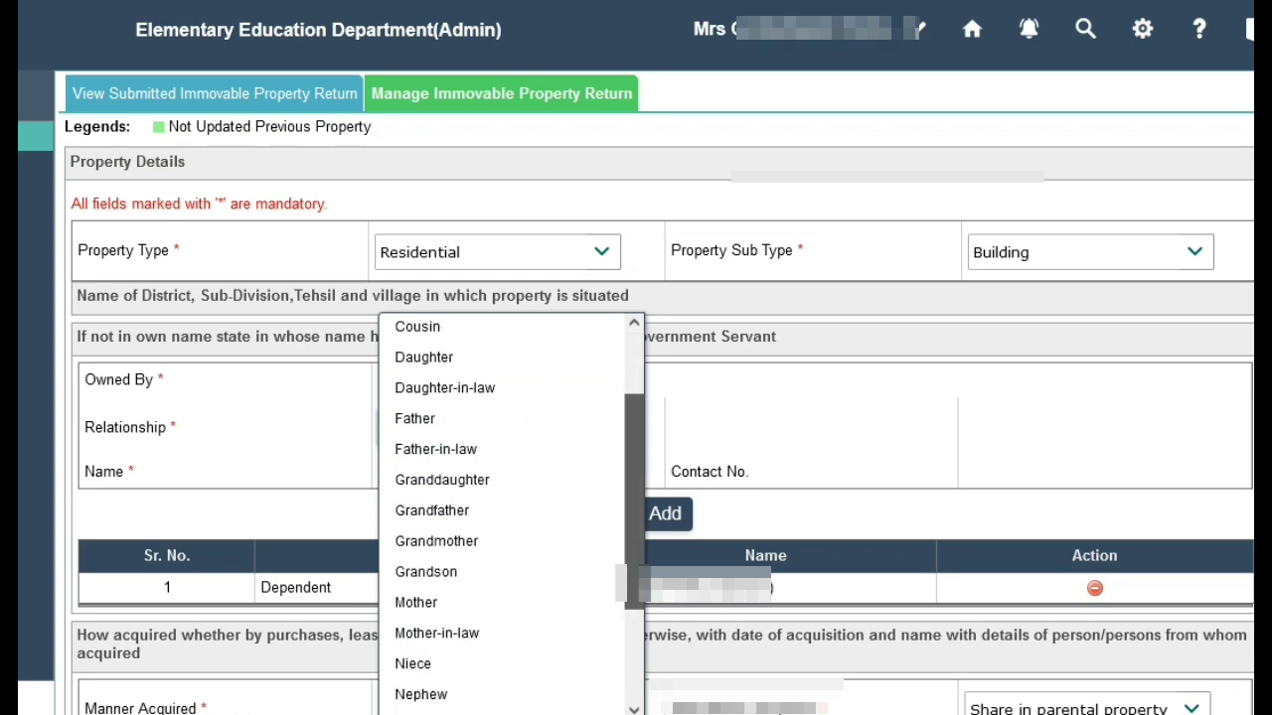
scroll(502, 695, down, 2)
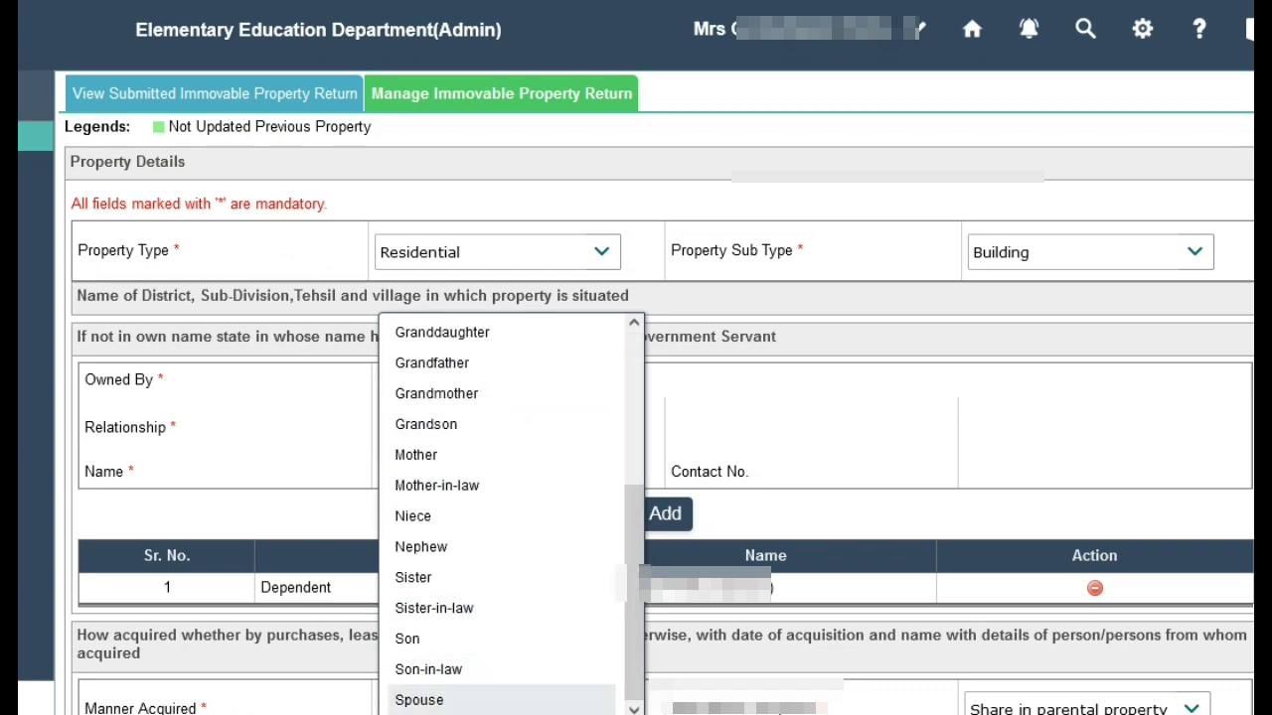
click(665, 514)
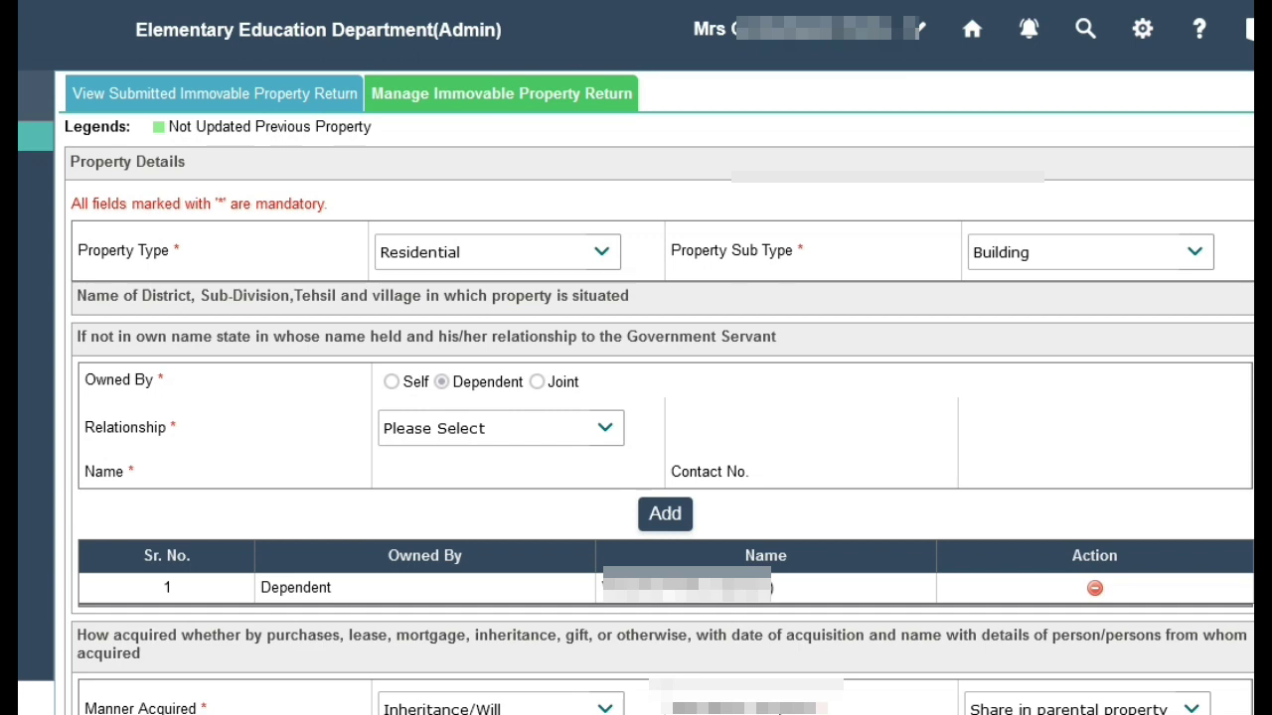
- Set the manner acquired to Inheritance/Will and the sub manner acquired to Share in parental property
scroll(656, 397, down, 4)
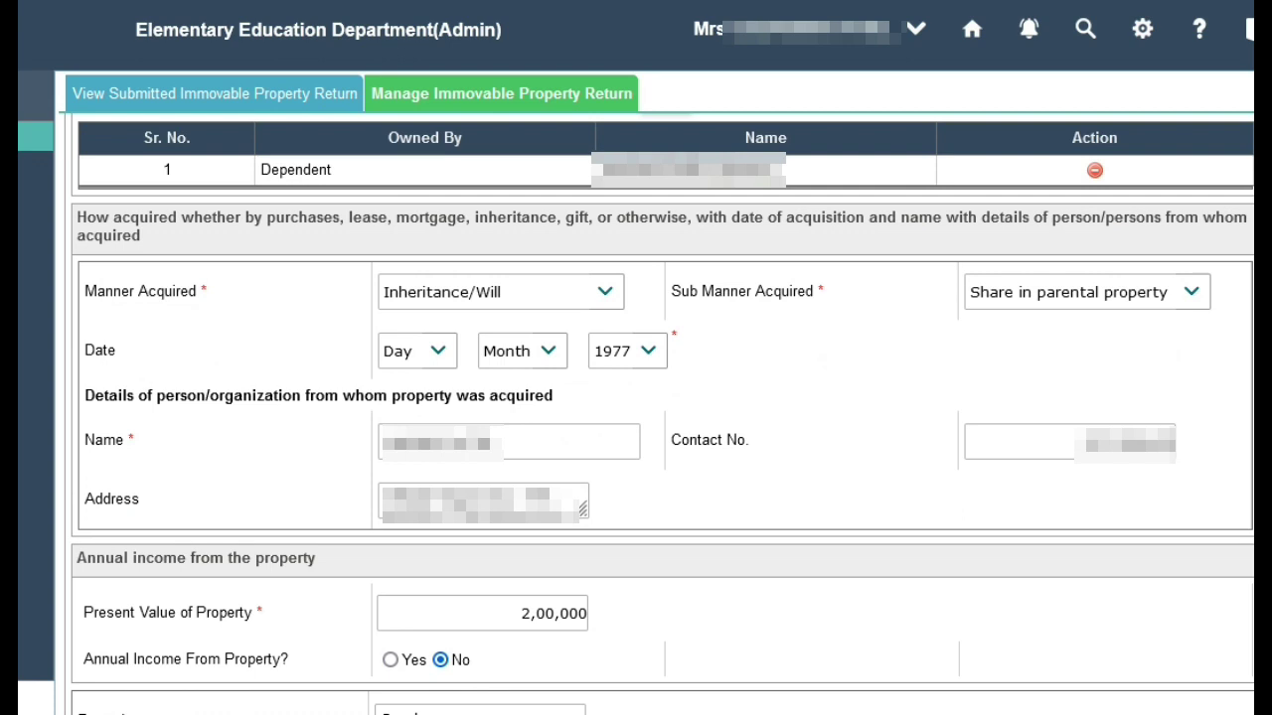
click(501, 292)
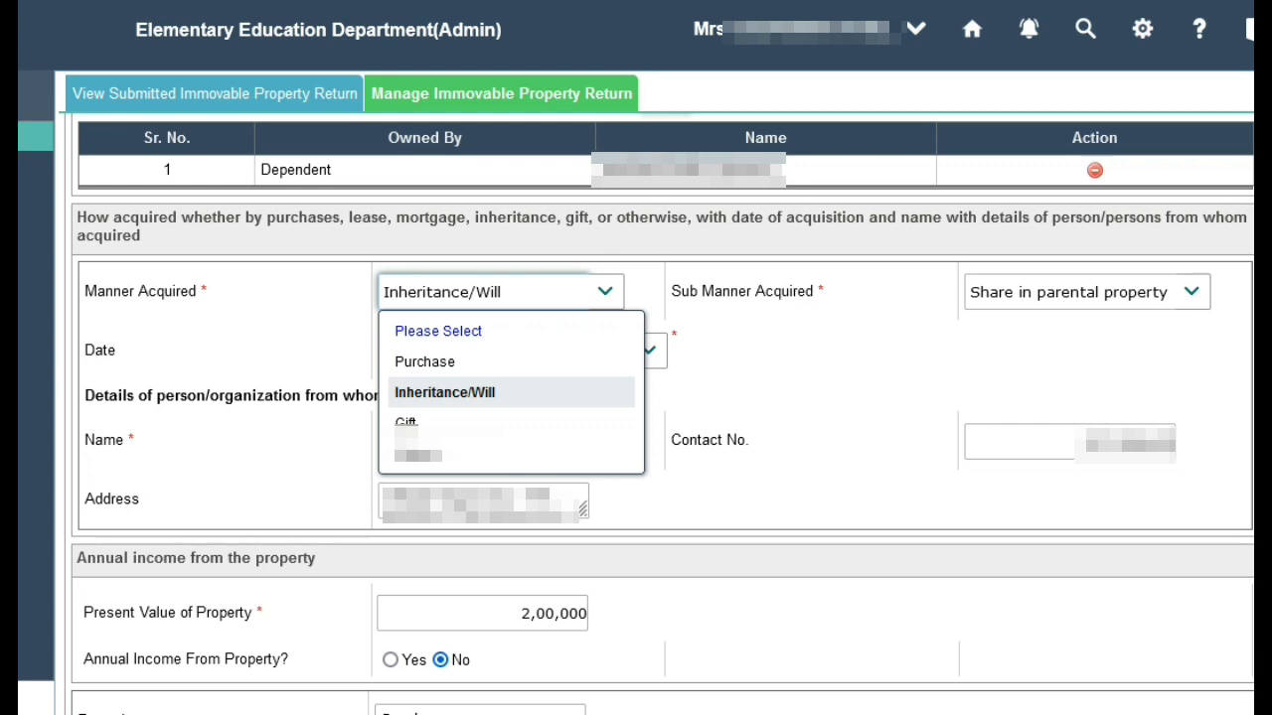
click(444, 391)
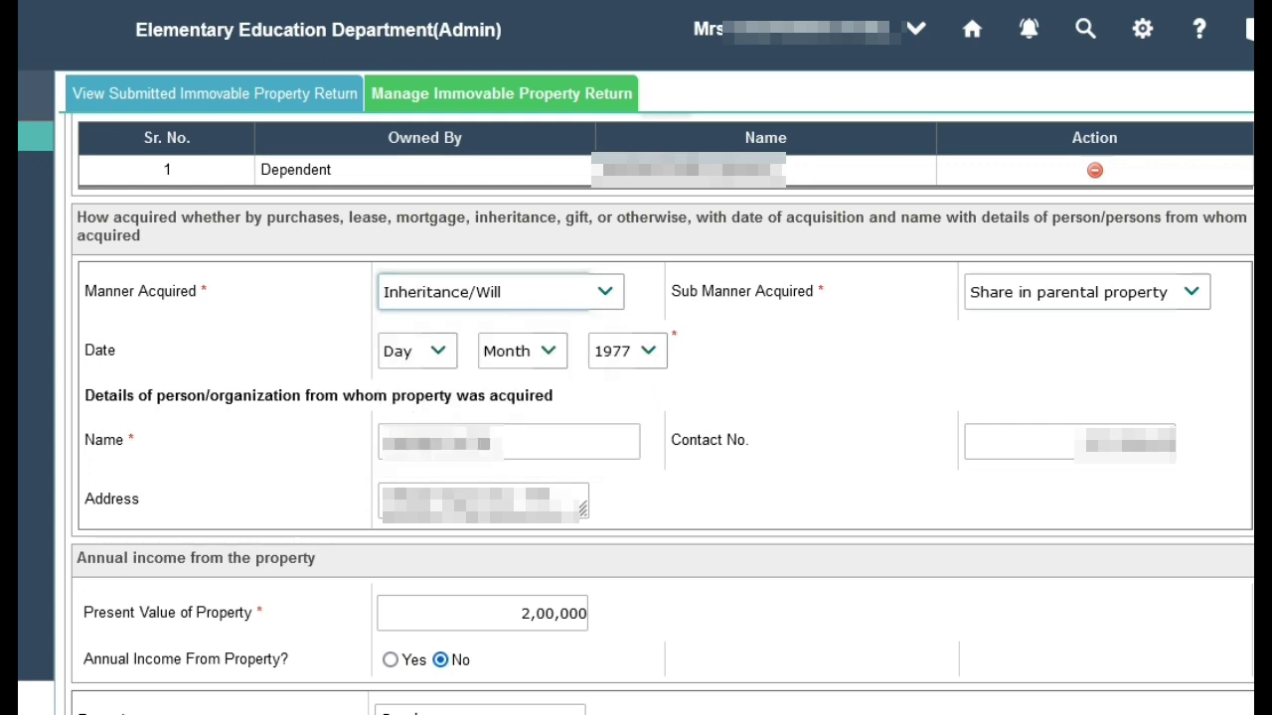
click(1086, 292)
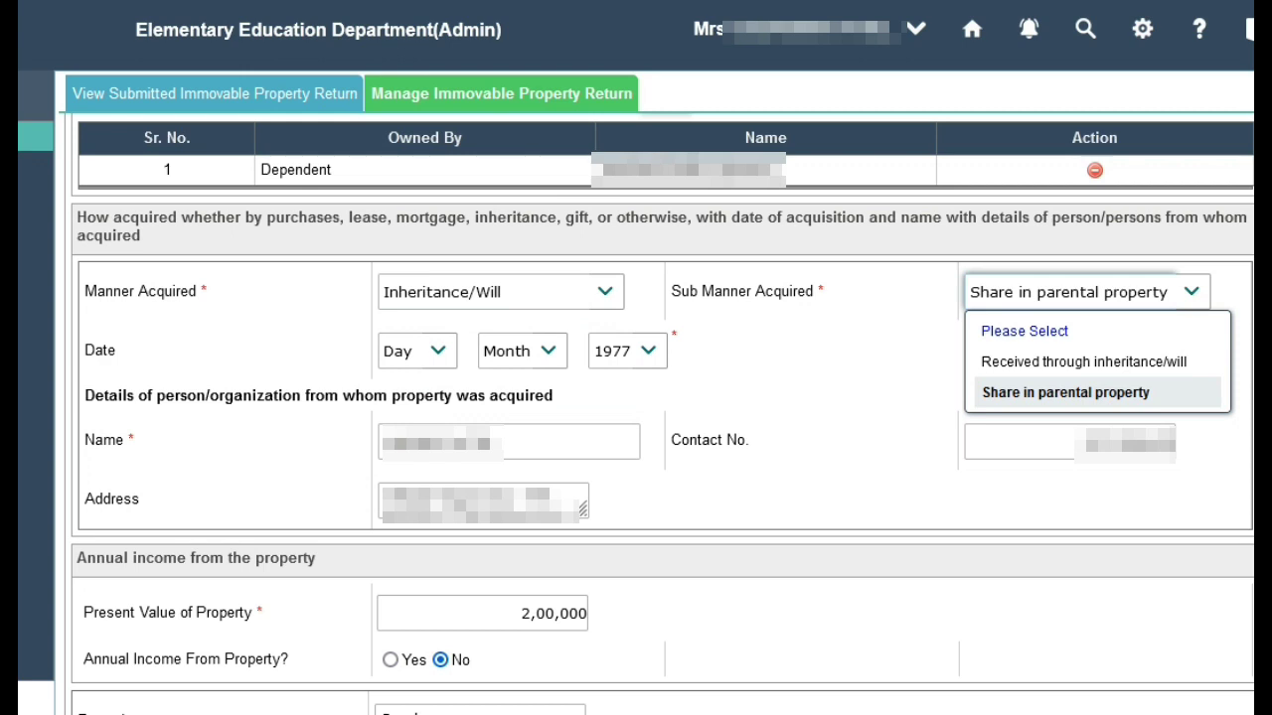
click(1065, 393)
click(1086, 292)
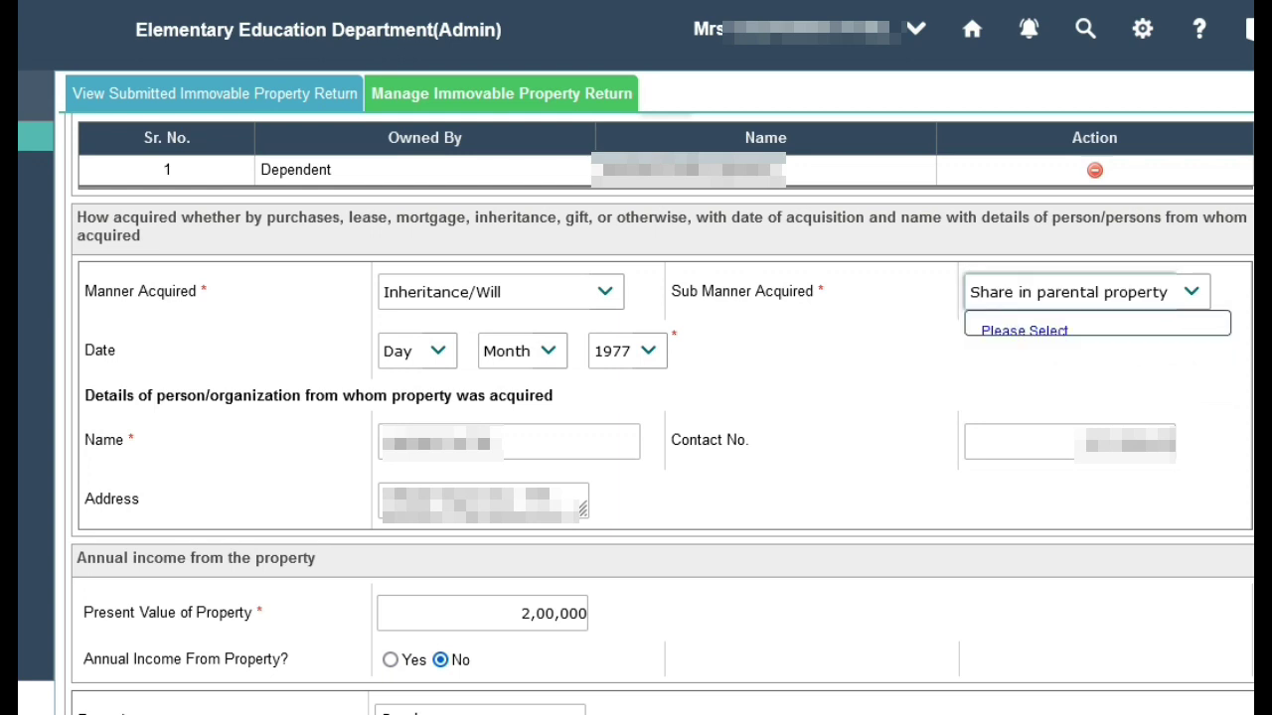
click(1065, 393)
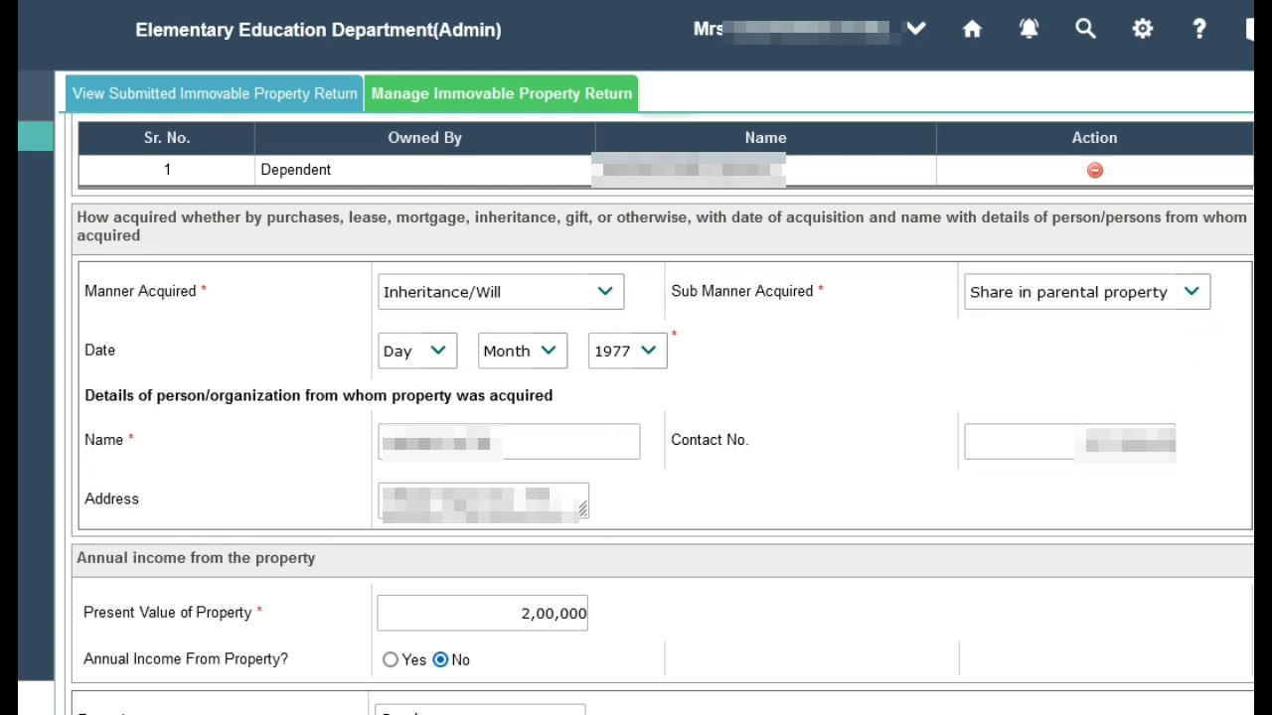
- Set the year of the property's acquisition date to 1977
click(627, 350)
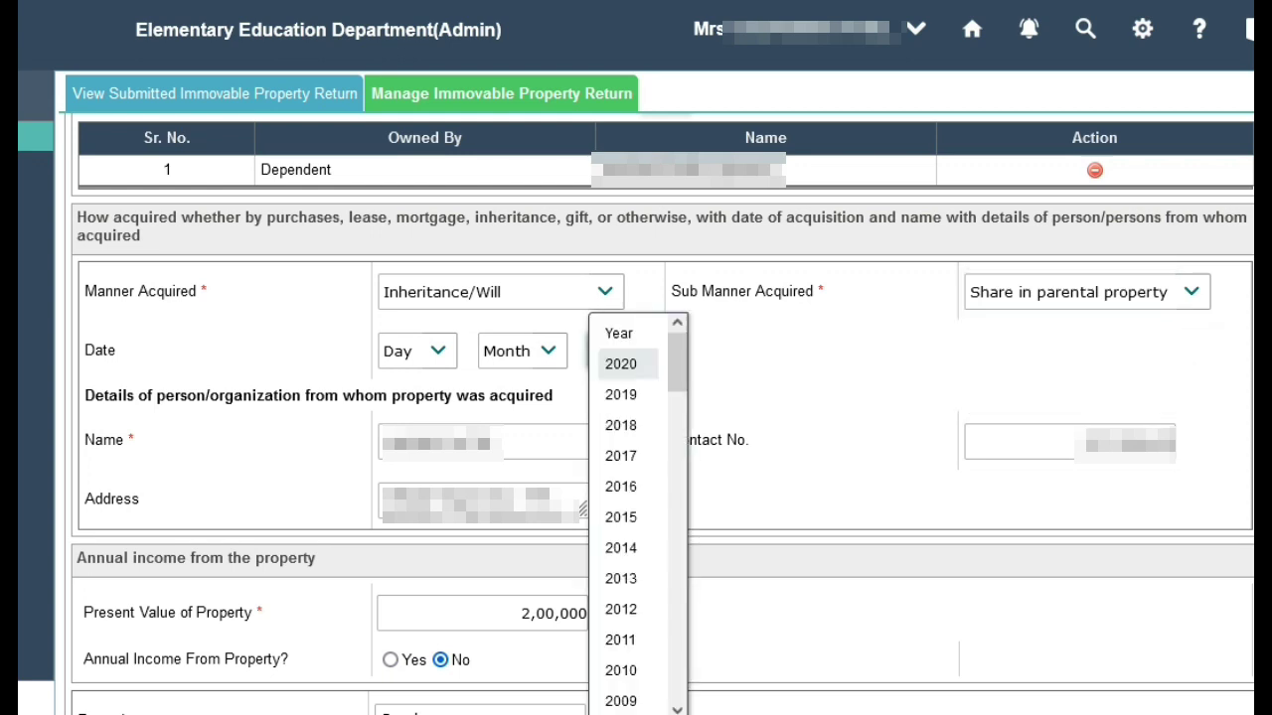
text(1977)
key(Return)
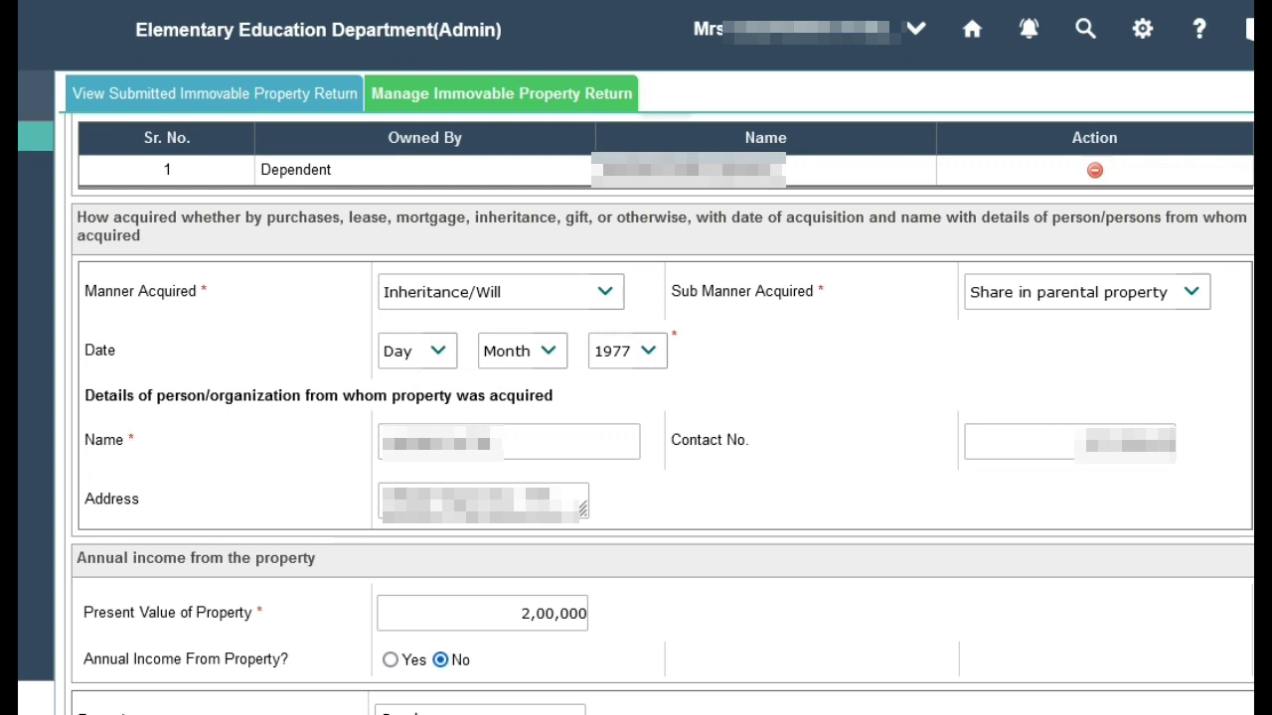
click(627, 351)
key(Down)
key(Down)
key(Down)
key(Down)
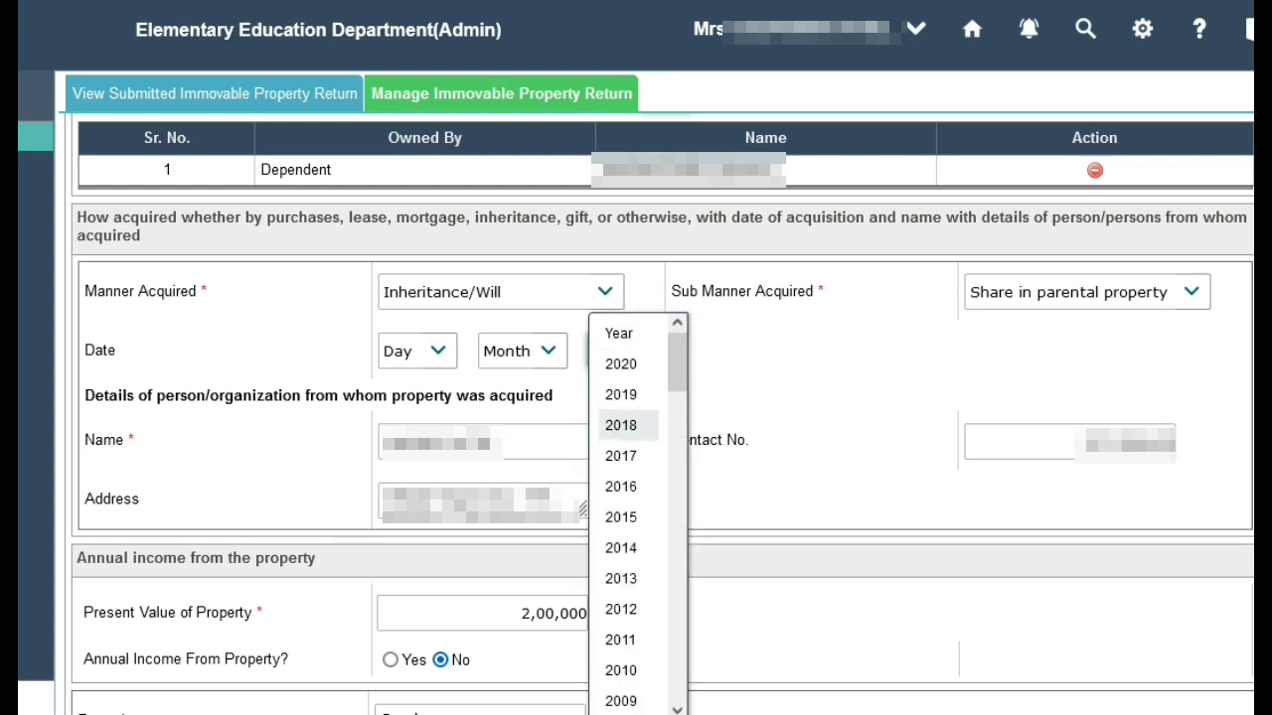
key(Escape)
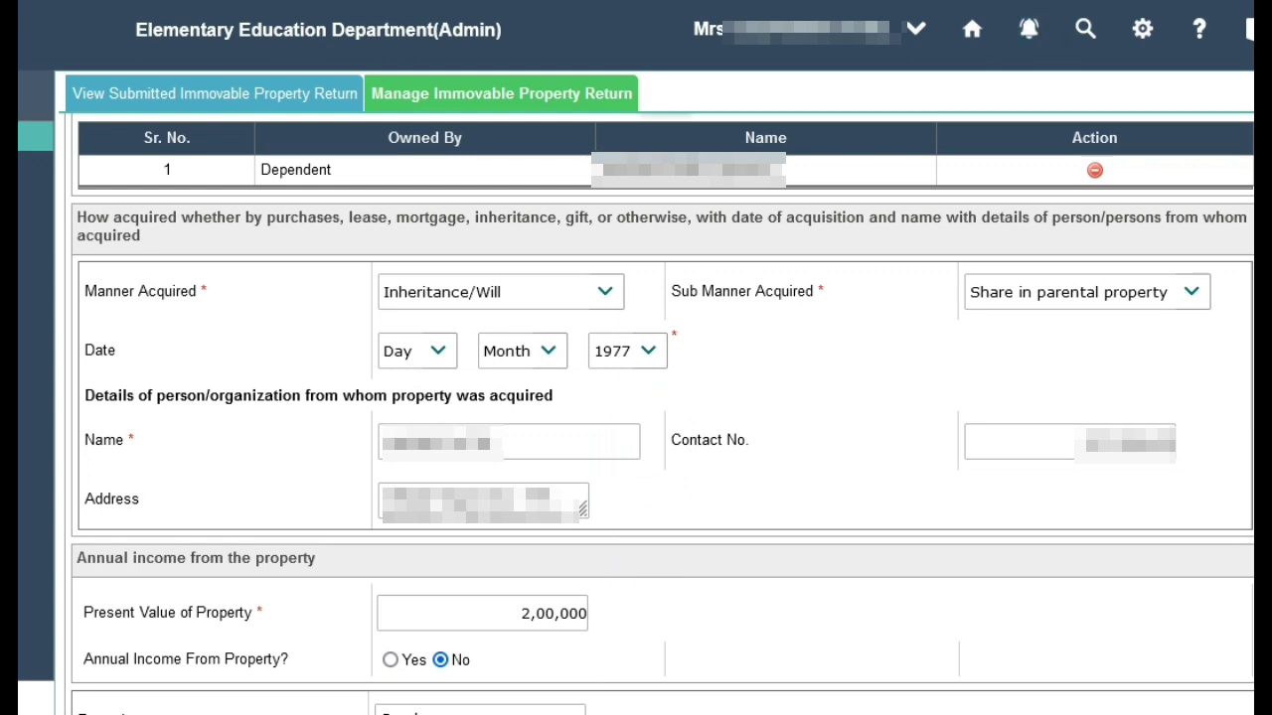
- Check the remarks at the end of the form and save the updated property details
scroll(659, 415, down, 1)
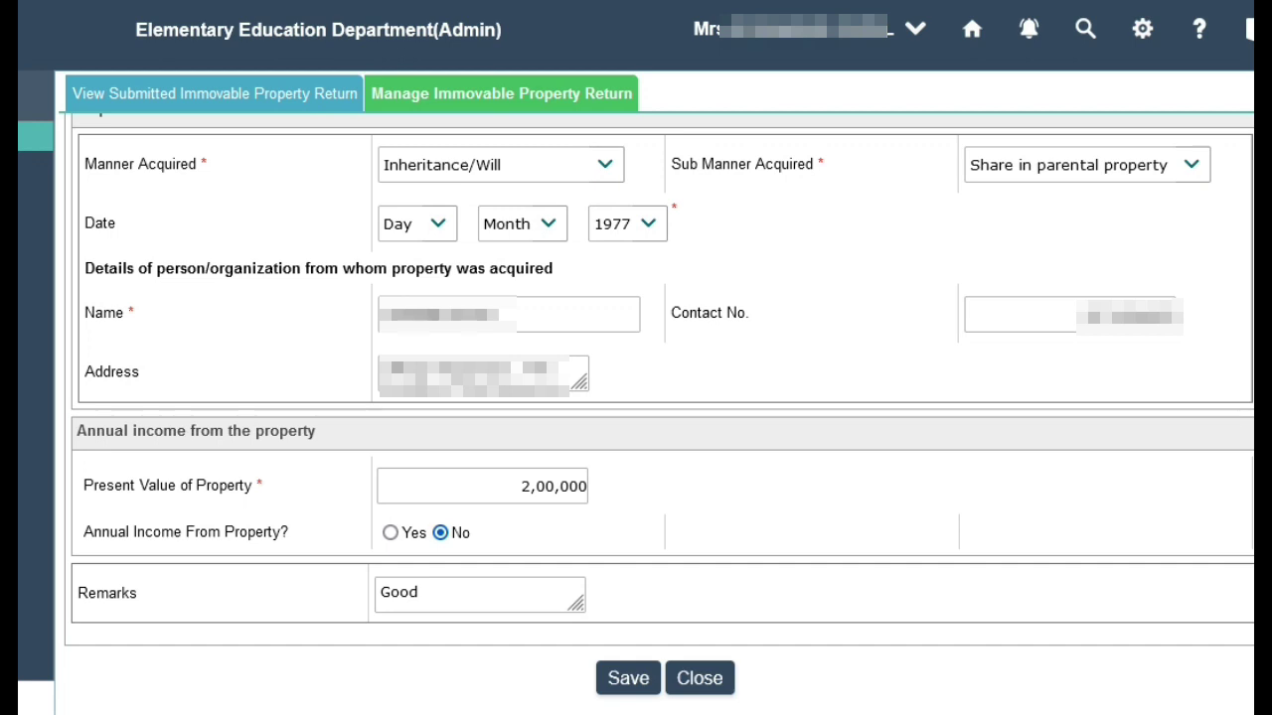
click(419, 592)
key(Tab)
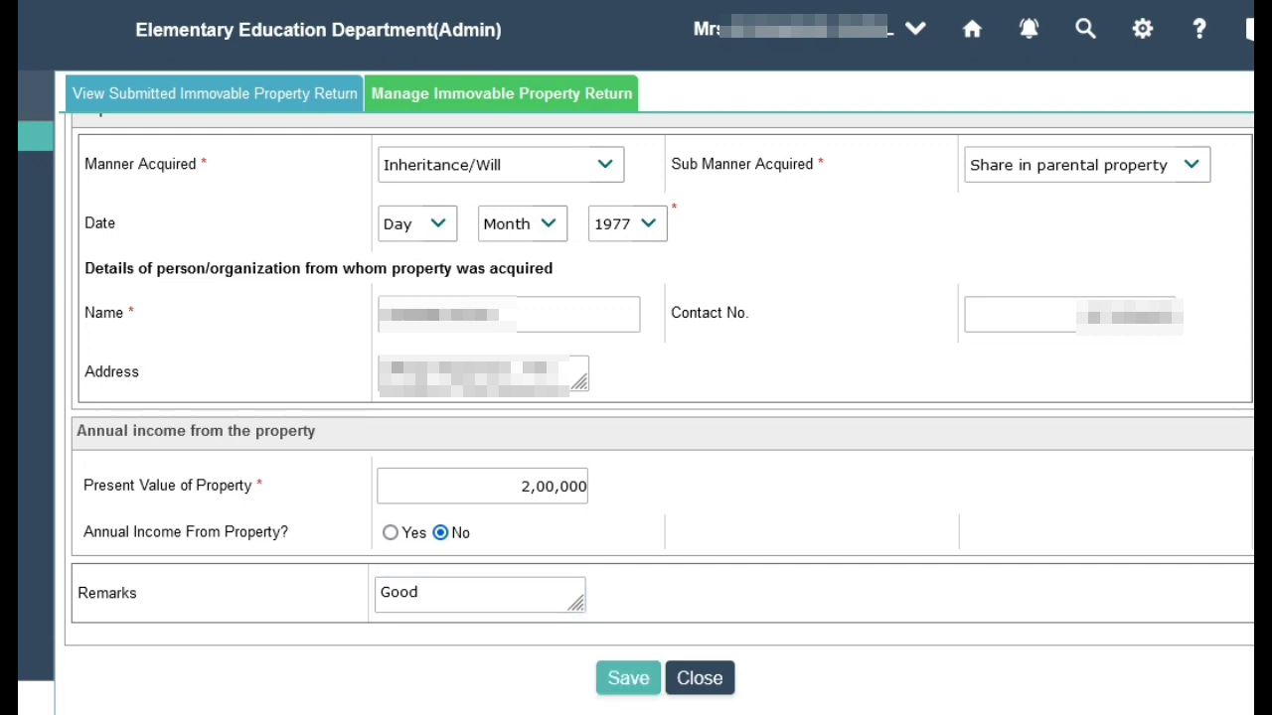
key(Return)
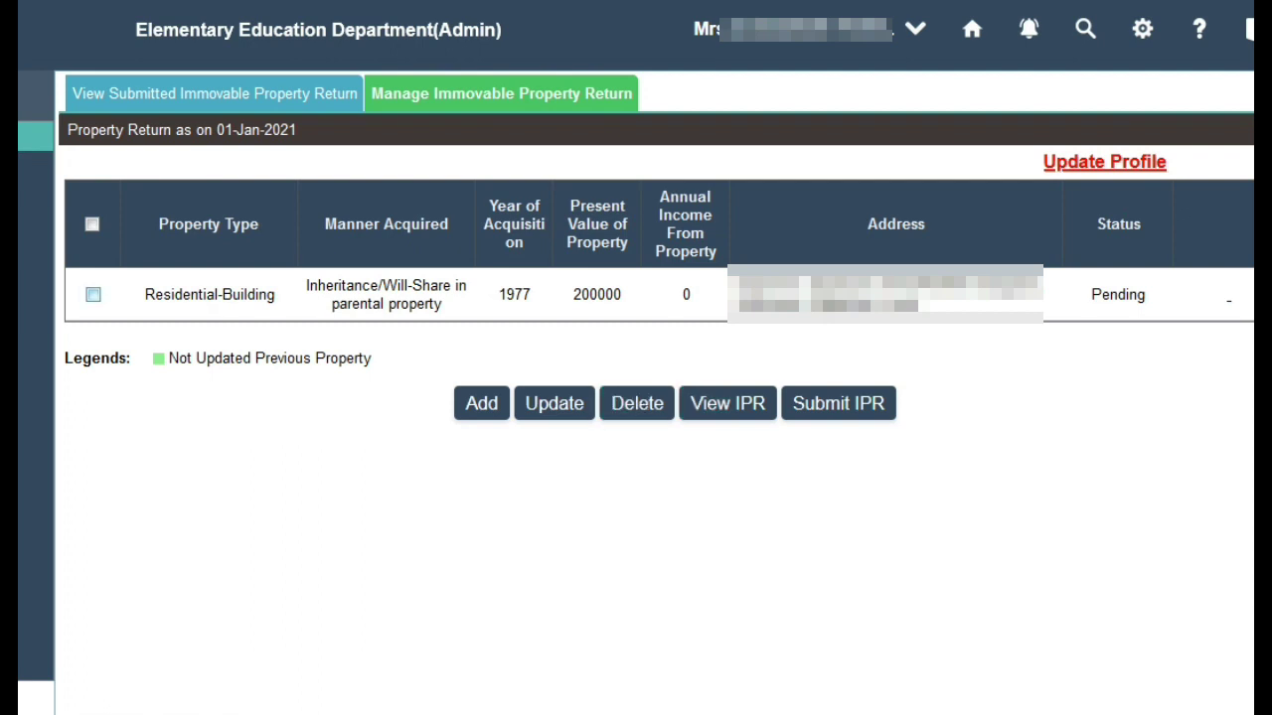
- Select the Residential-Building record and open its IPR statement for viewing
click(93, 295)
click(727, 404)
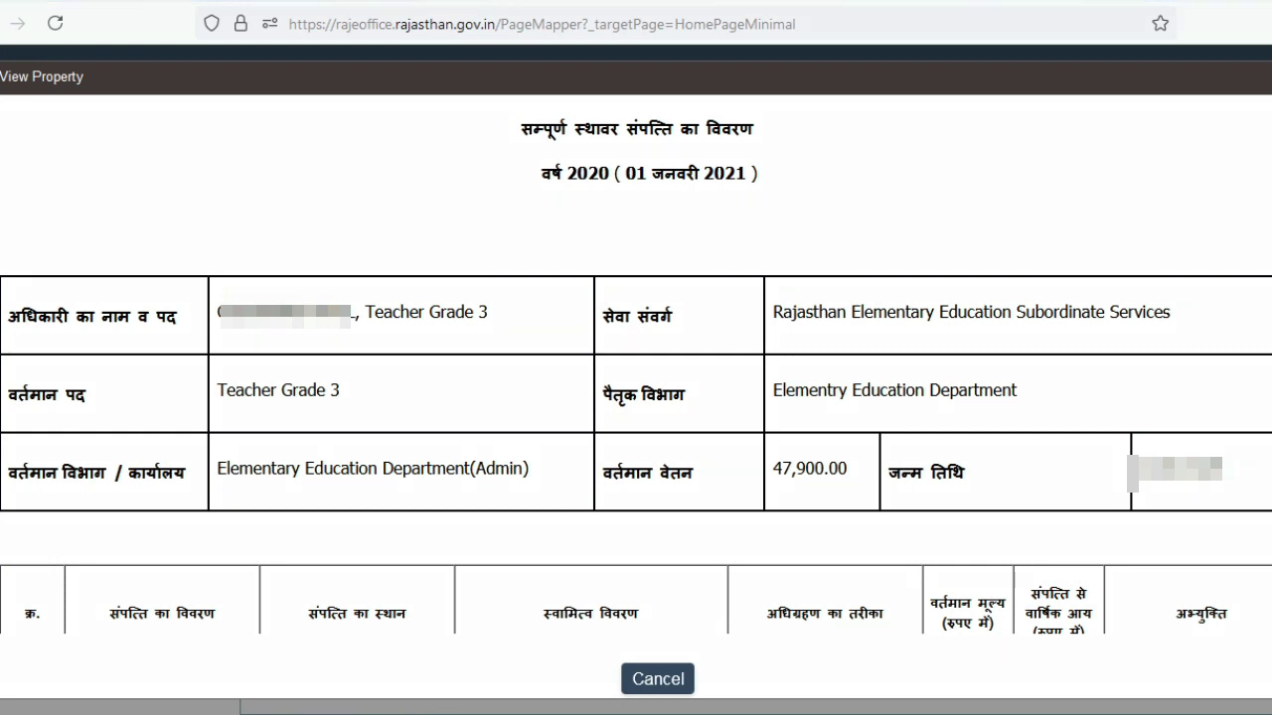
- Review the IPR statement's title and the officer's post, cadre, department, pay and birth-date entries, marking them on screen and clearing the marks
mouse_move(563, 145)
mouse_down()
mouse_move(743, 148)
mouse_move(950, 85)
mouse_up()
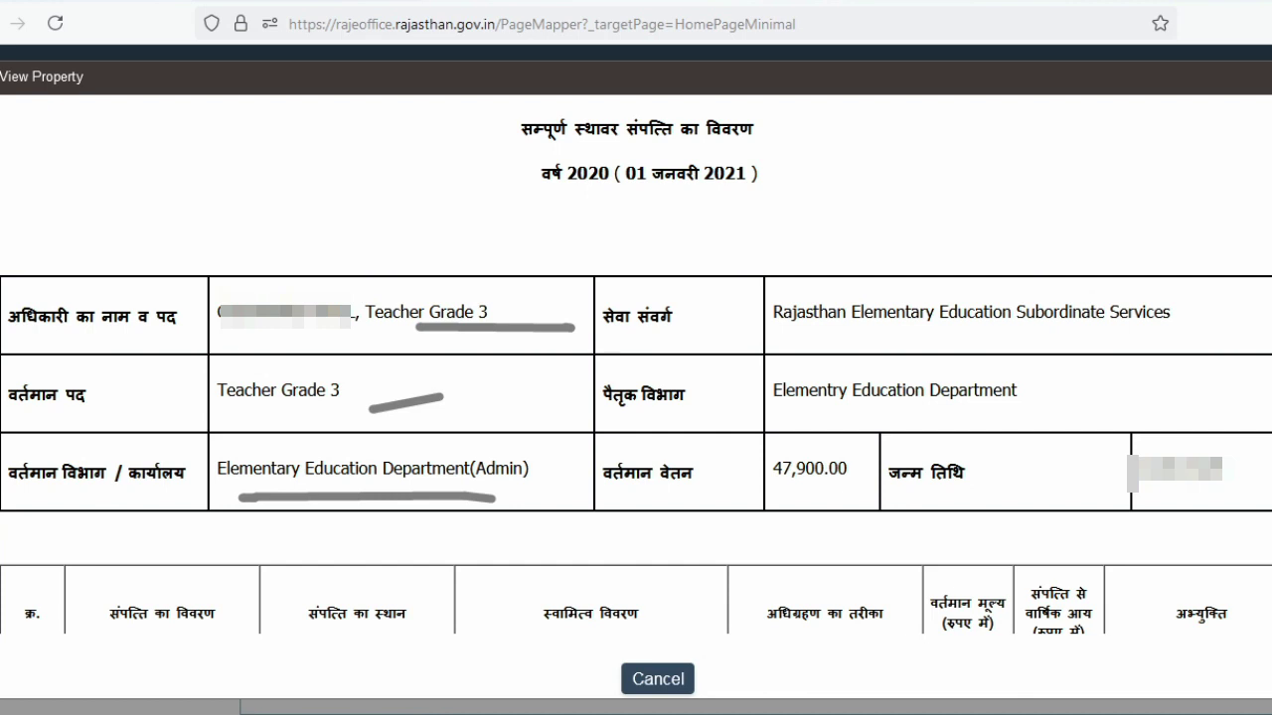
drag(260, 494, 245, 497)
drag(537, 467, 606, 445)
drag(530, 450, 552, 477)
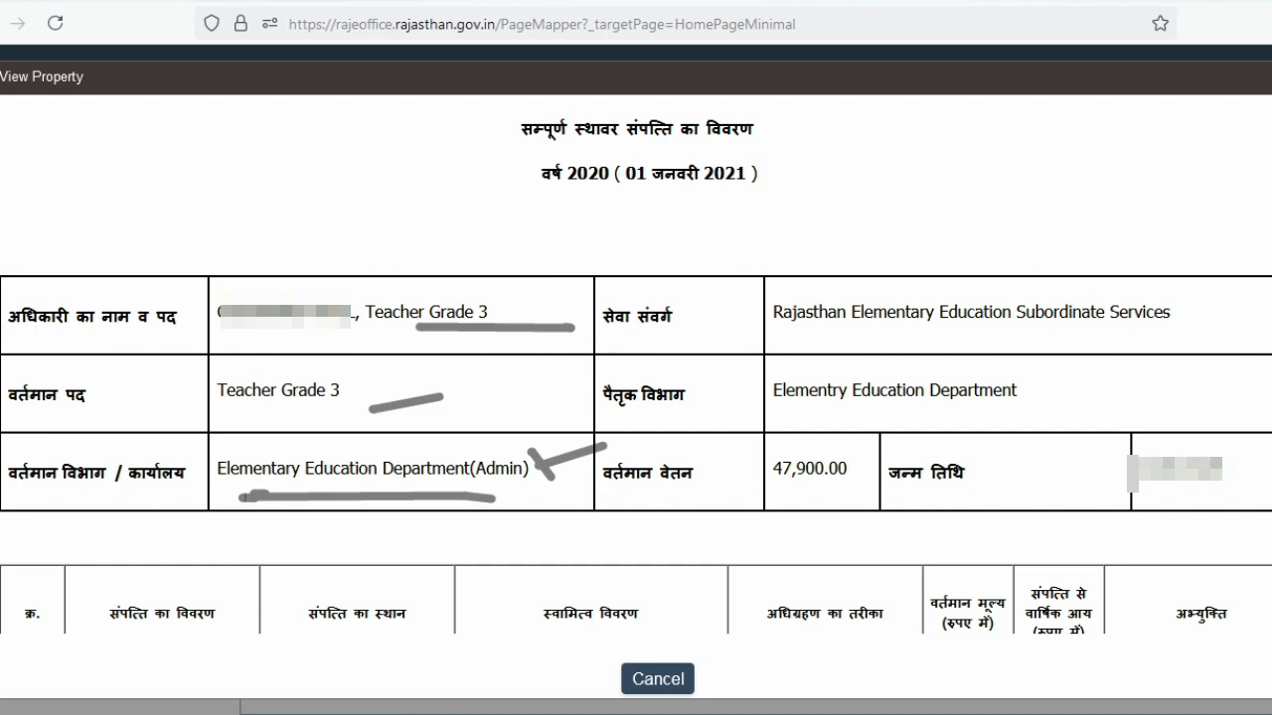
drag(572, 145, 709, 147)
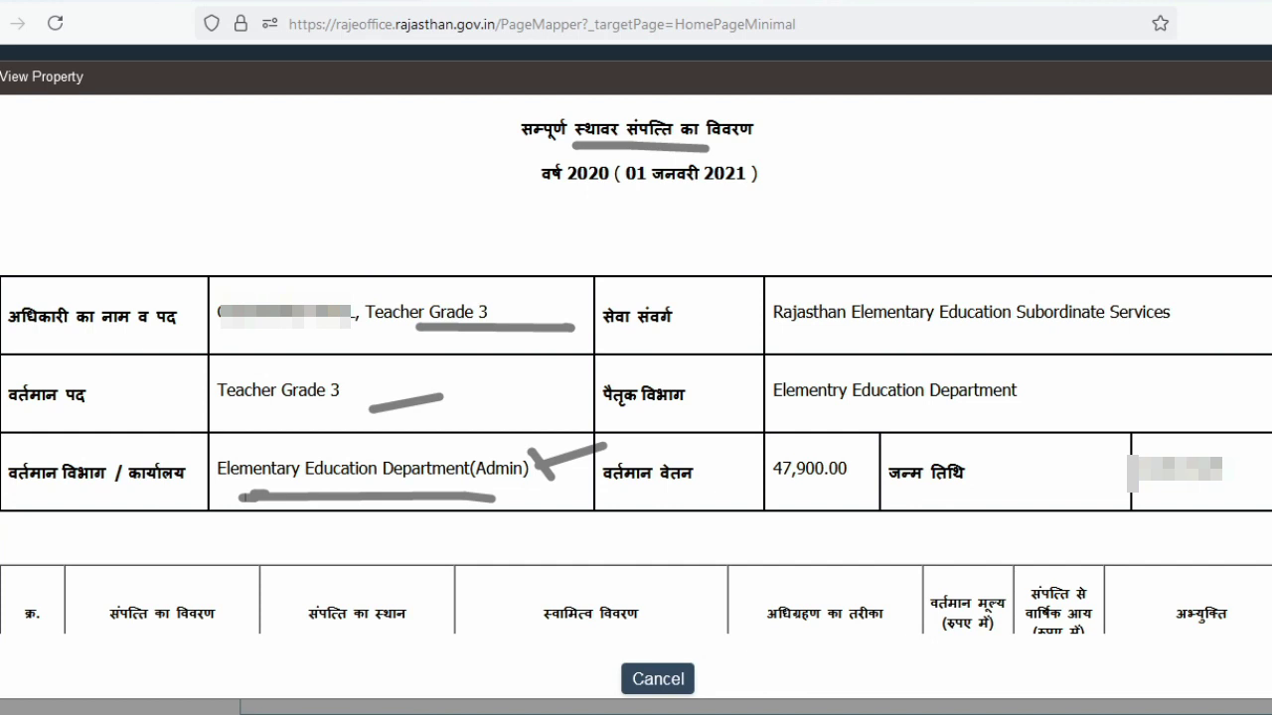
drag(1018, 341, 835, 350)
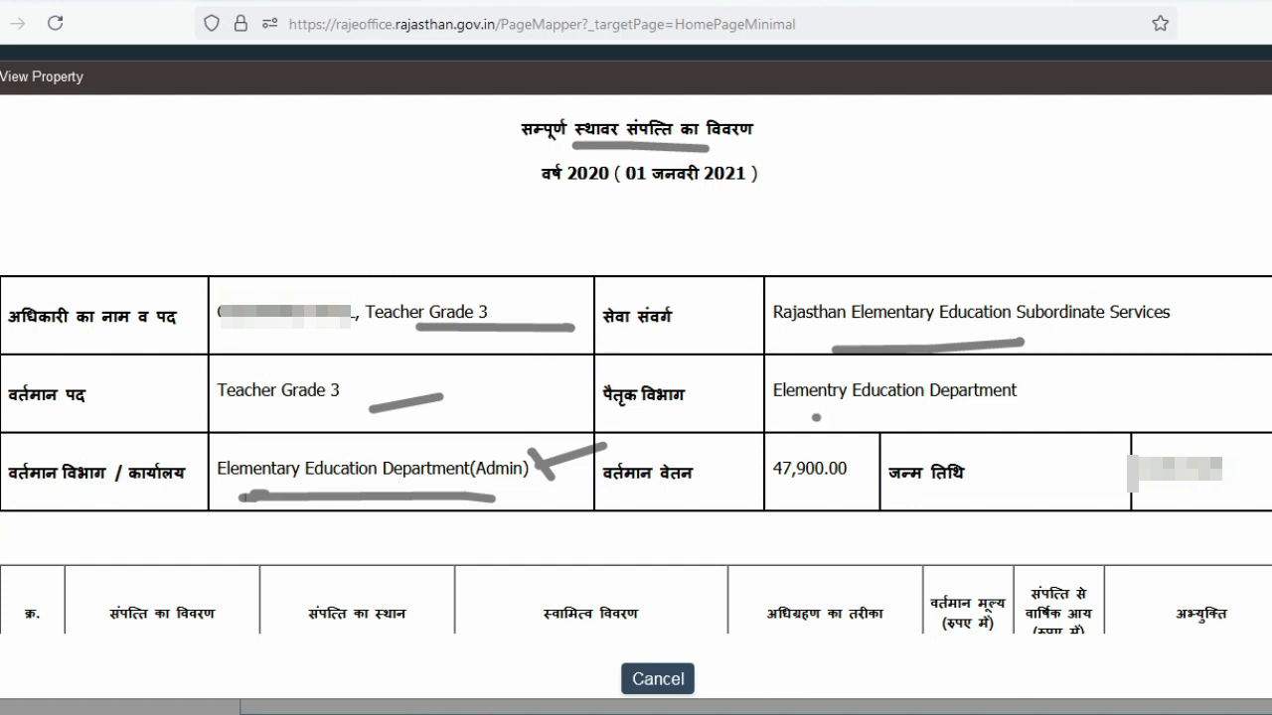
drag(816, 418, 1044, 398)
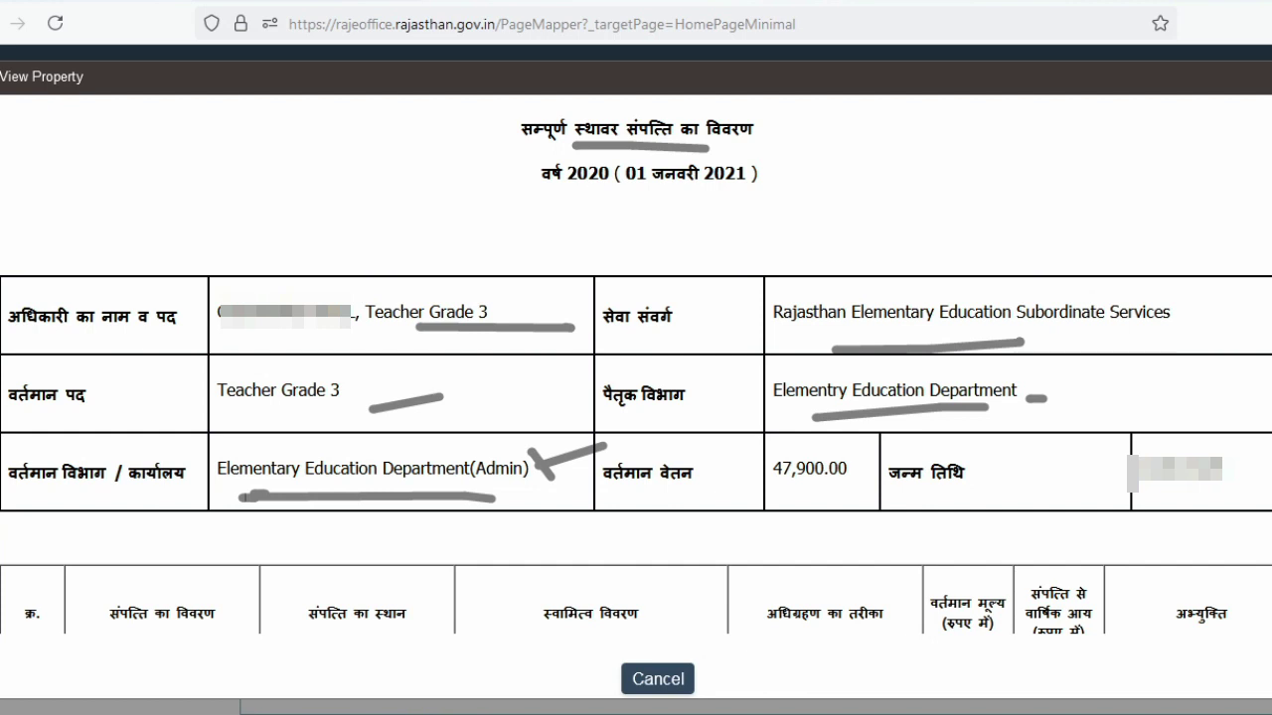
drag(774, 492, 813, 488)
drag(1170, 496, 1224, 492)
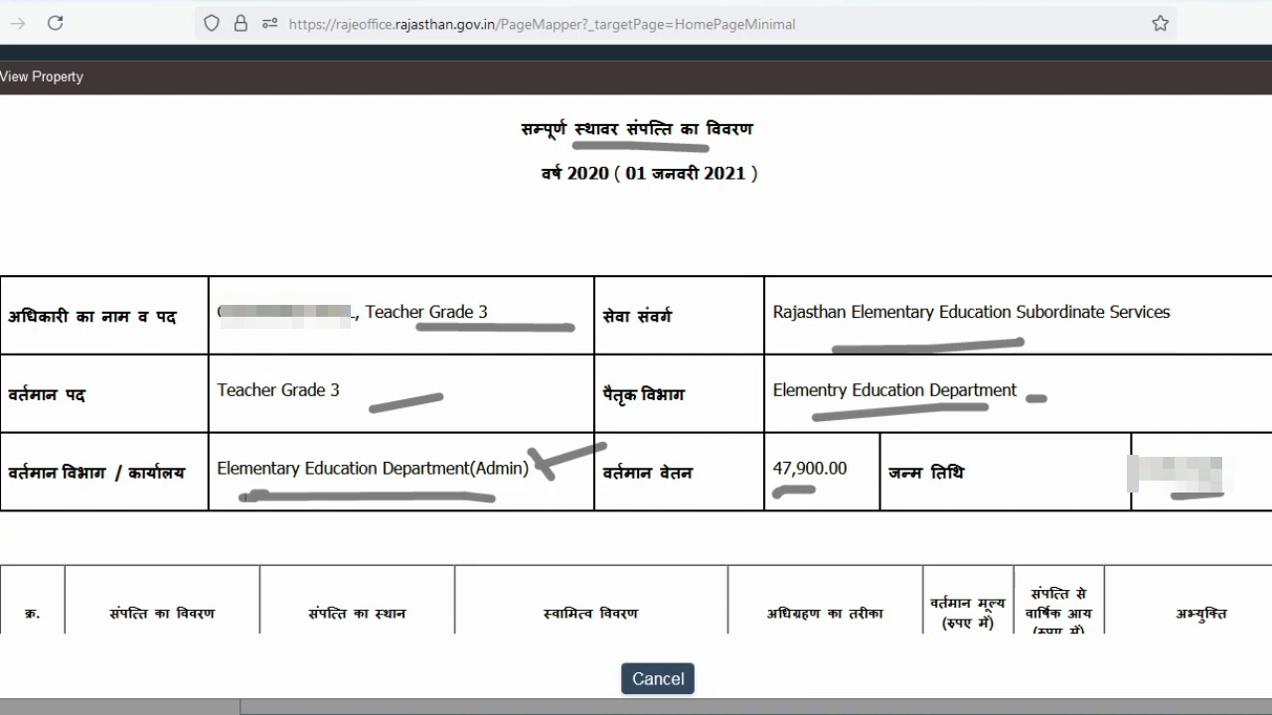
key(Escape)
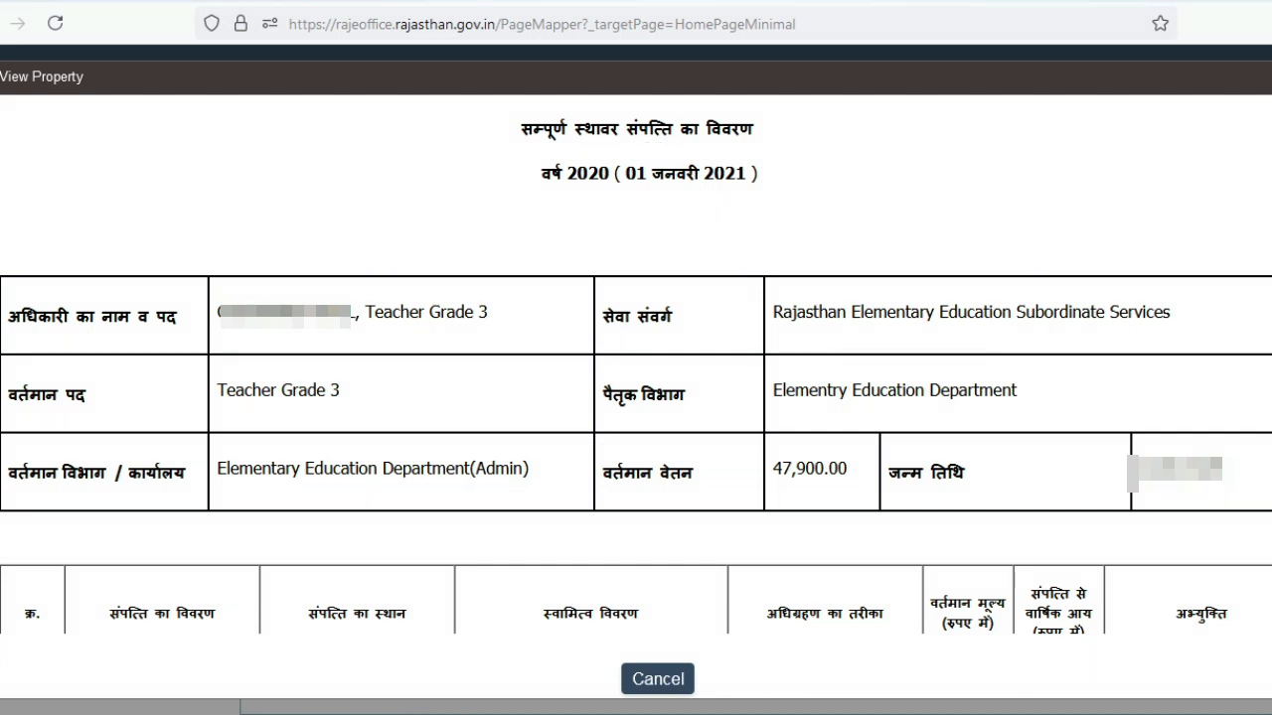